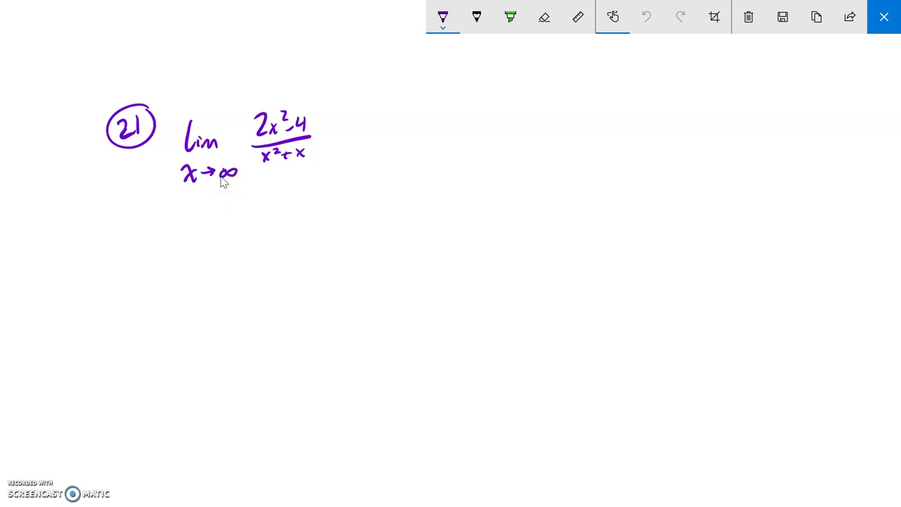
Step: Leave the sketch for the Wabbitemu calculator and enter the numerator (2X²−4) in equation Y1
click(878, 18)
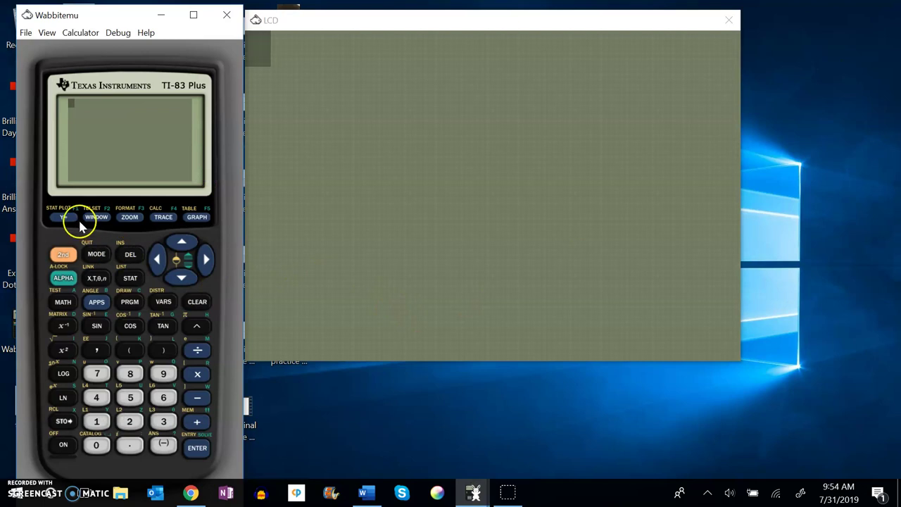
click(65, 218)
click(131, 349)
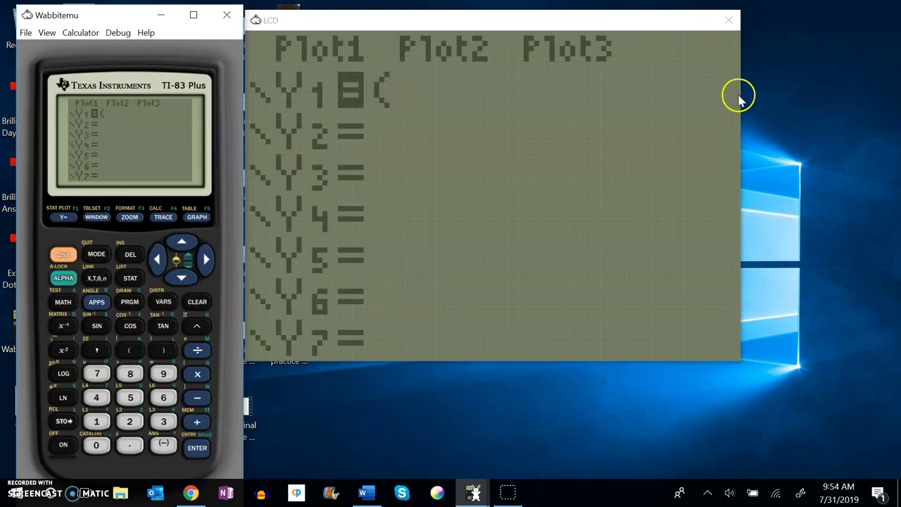
click(96, 445)
click(130, 421)
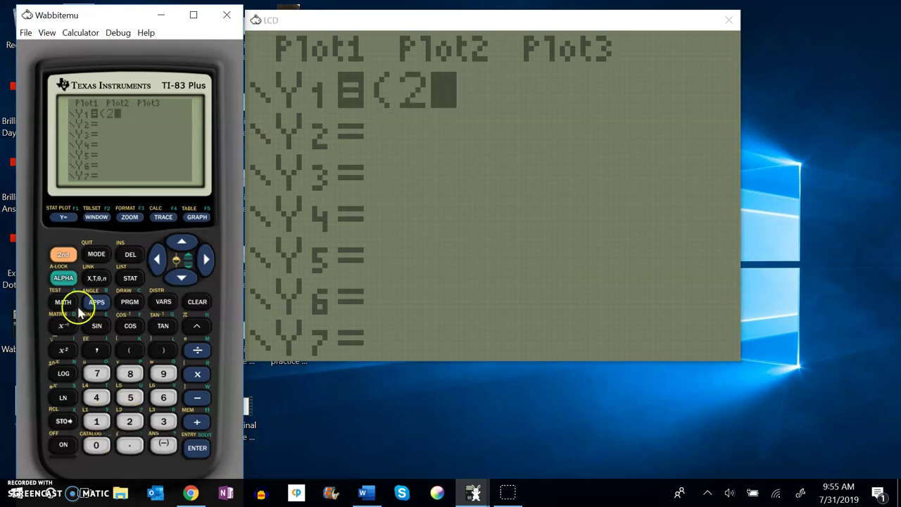
click(96, 279)
click(64, 350)
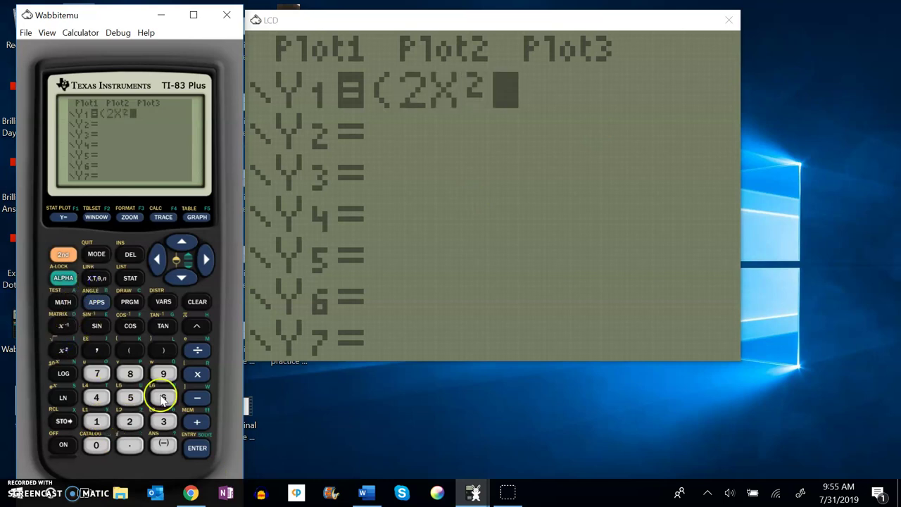
click(198, 402)
click(96, 397)
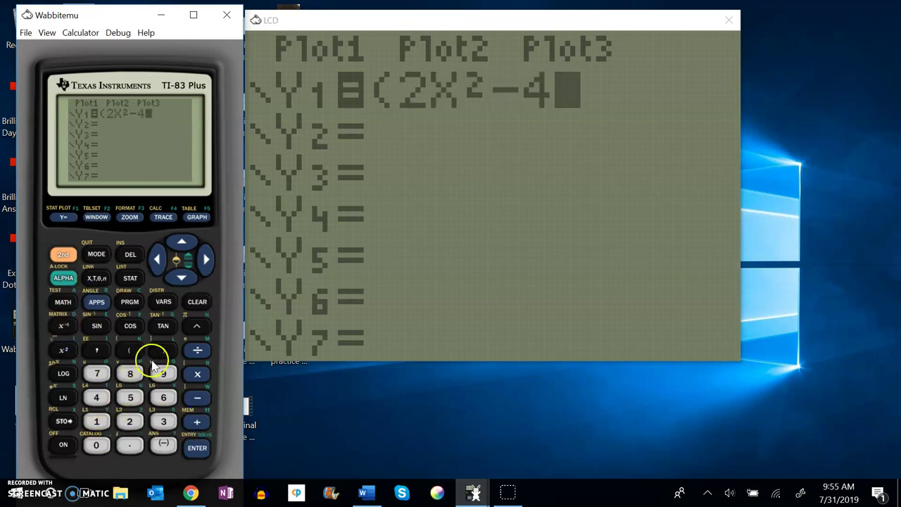
click(163, 351)
Step: Complete equation Y1 by dividing the numerator by (X²+X)
click(197, 351)
click(136, 354)
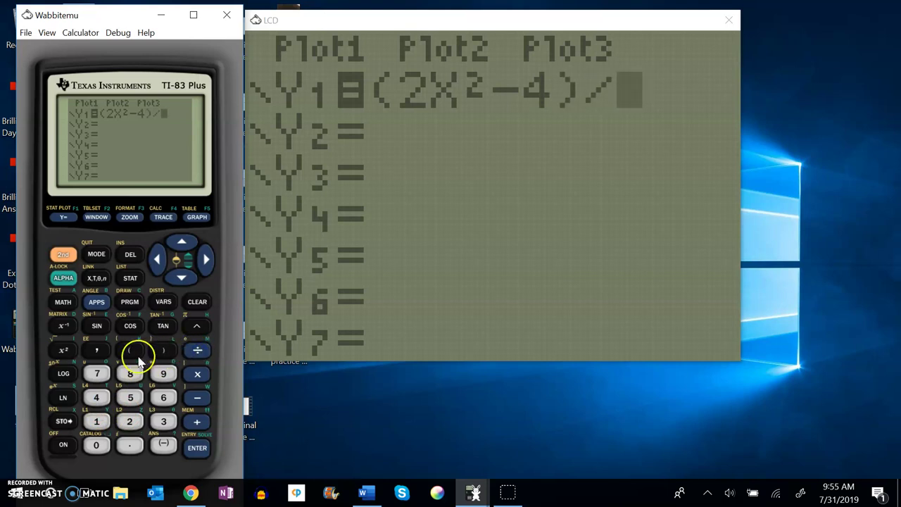
click(106, 286)
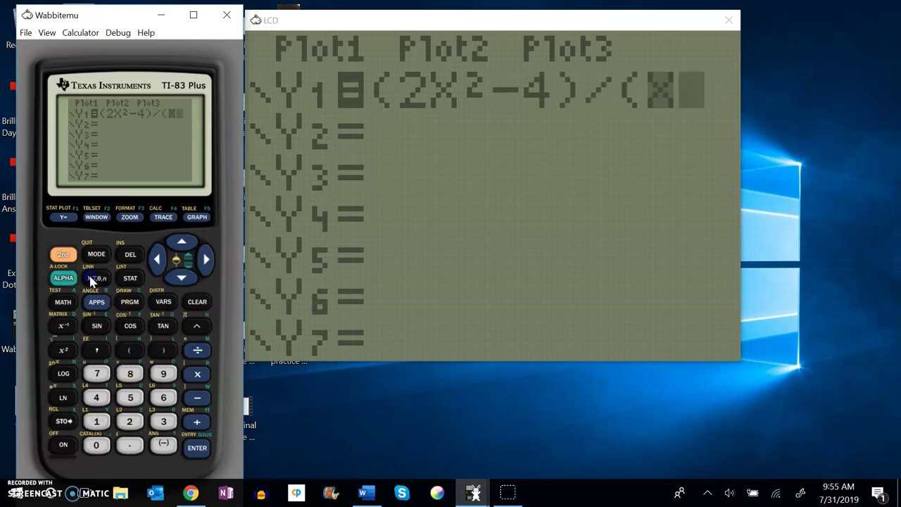
click(64, 350)
click(197, 422)
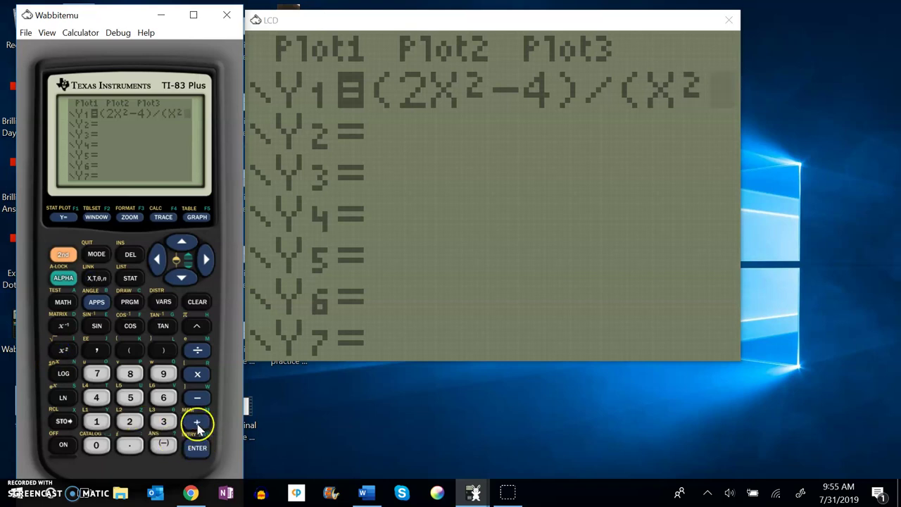
click(96, 279)
click(155, 348)
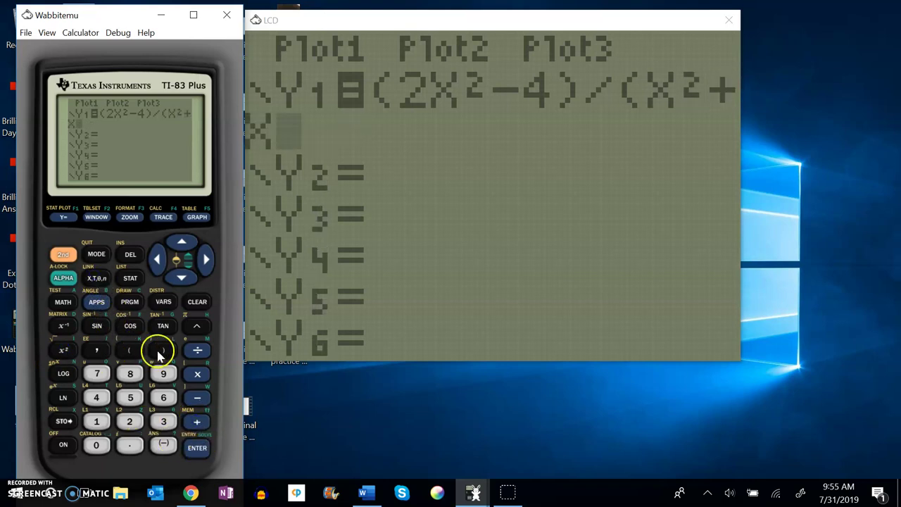
Step: Show the table of values for Y1 and evaluate it at X = 100
click(67, 255)
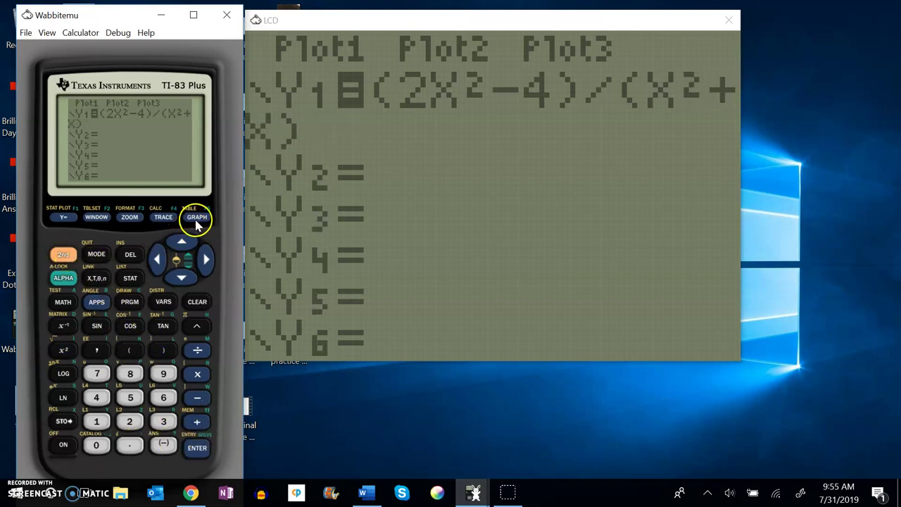
click(198, 217)
click(174, 276)
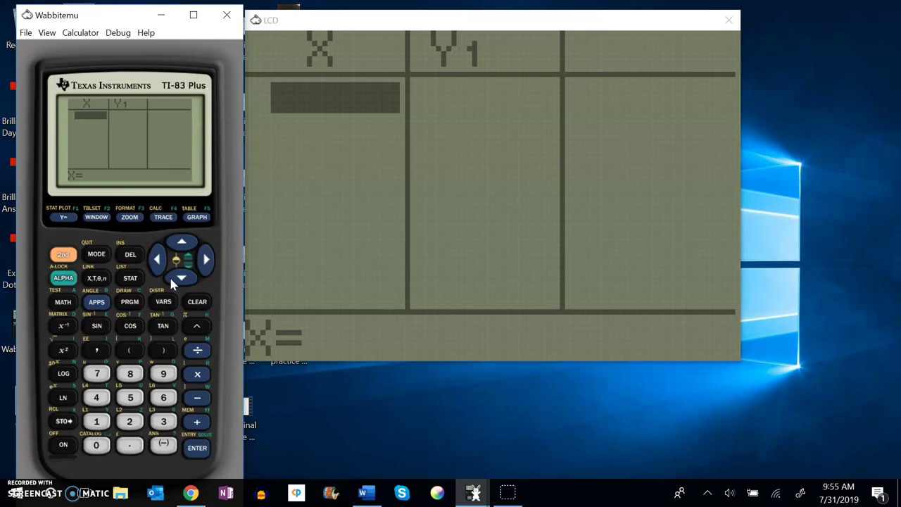
click(98, 428)
click(96, 443)
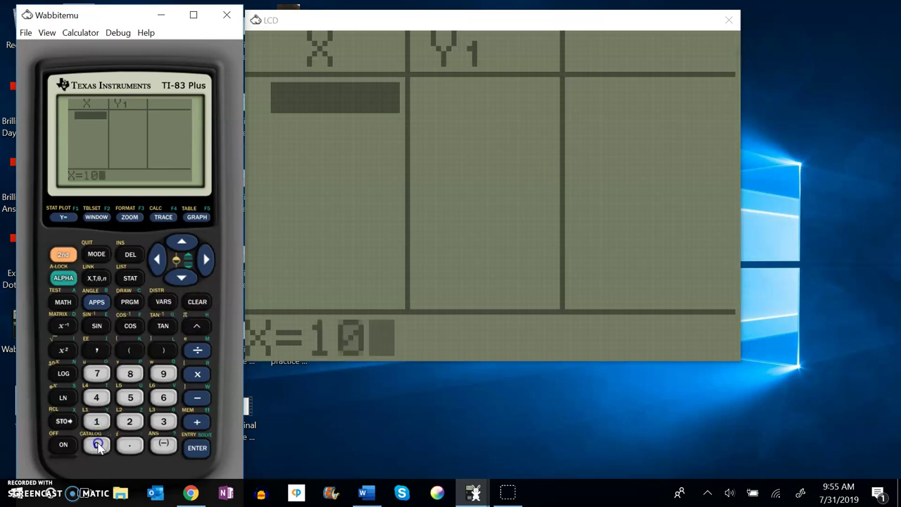
click(97, 443)
click(197, 448)
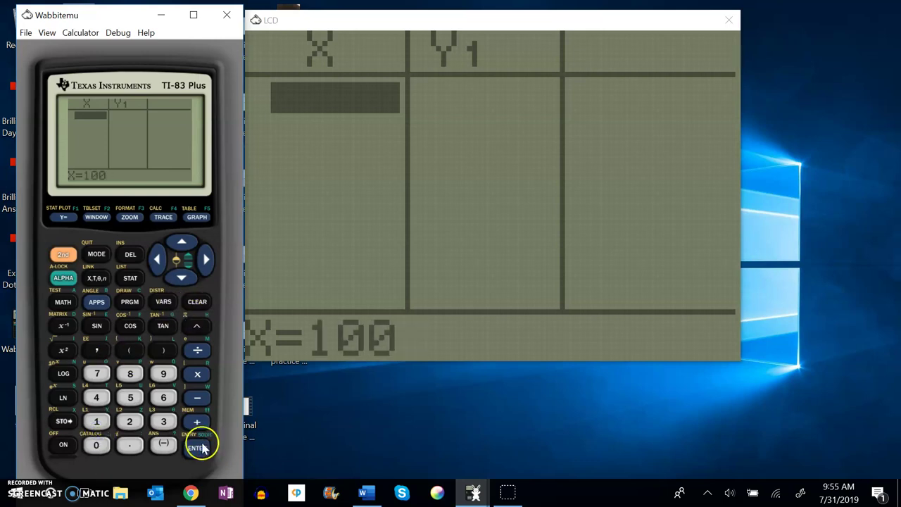
Step: Add a table row for X = 1000
click(97, 422)
click(97, 445)
click(96, 445)
click(96, 445)
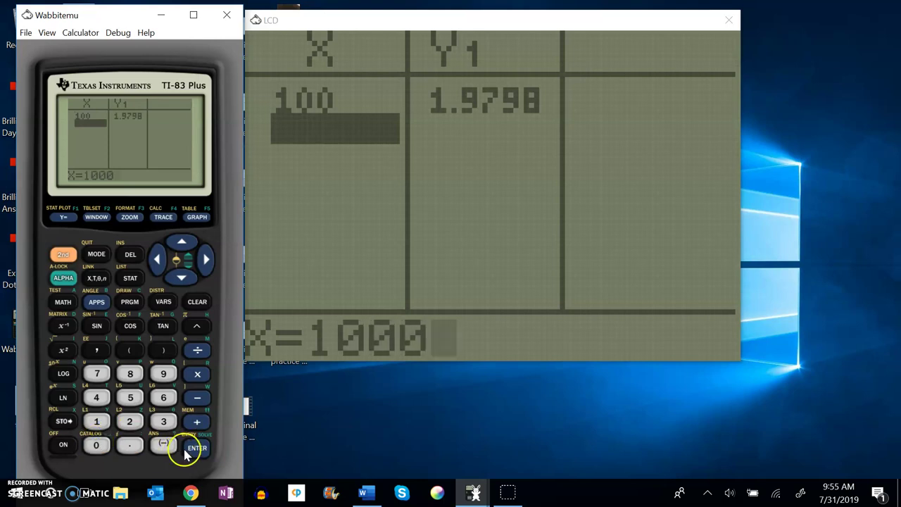
click(197, 448)
Step: Add a table row for X = 10000
click(94, 421)
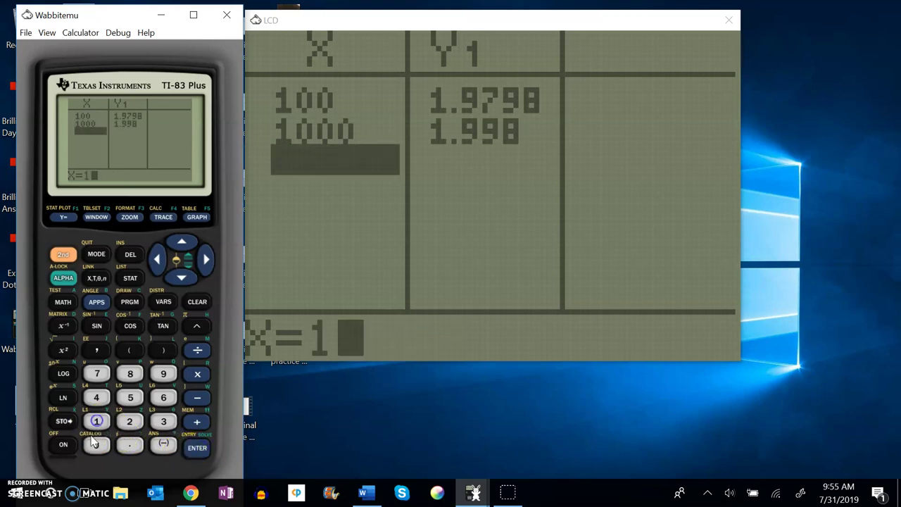
click(96, 445)
click(97, 445)
click(97, 445)
click(97, 445)
click(196, 448)
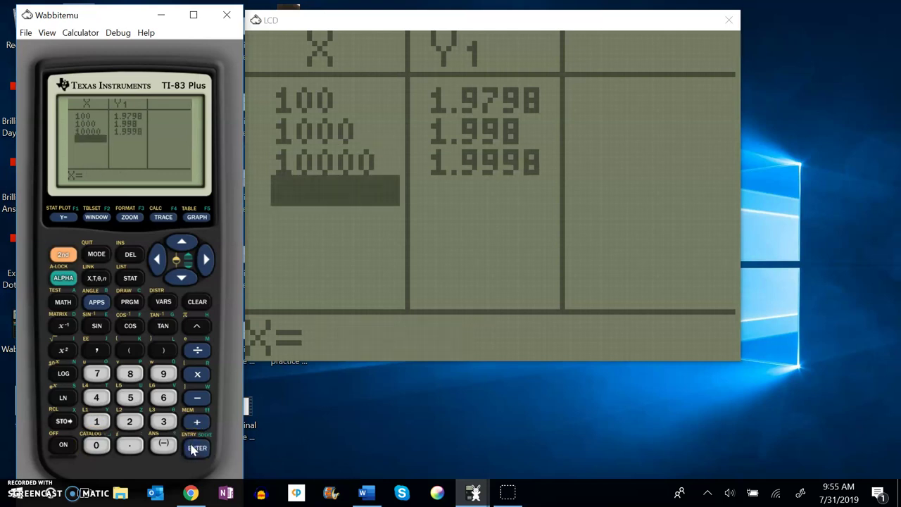
Step: Add a table row for X = 1000000
click(96, 421)
click(96, 445)
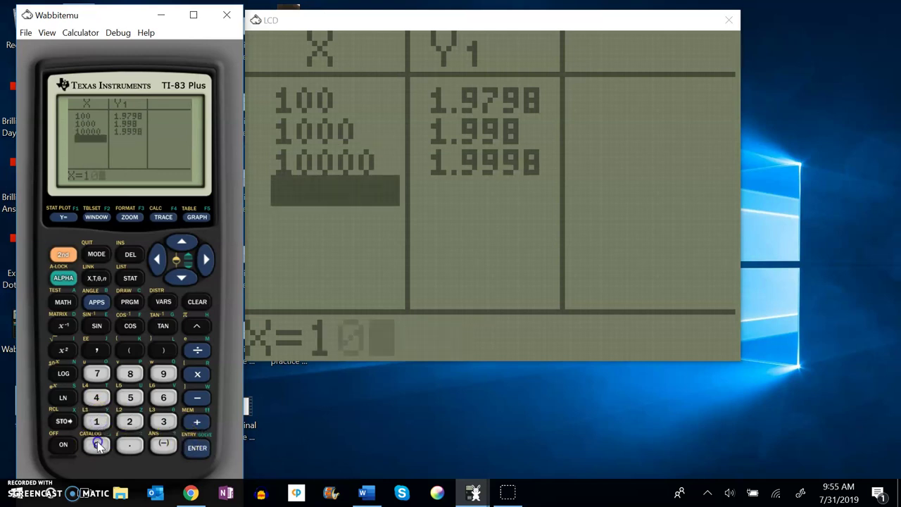
click(96, 445)
click(96, 445)
click(96, 445)
click(97, 445)
click(96, 445)
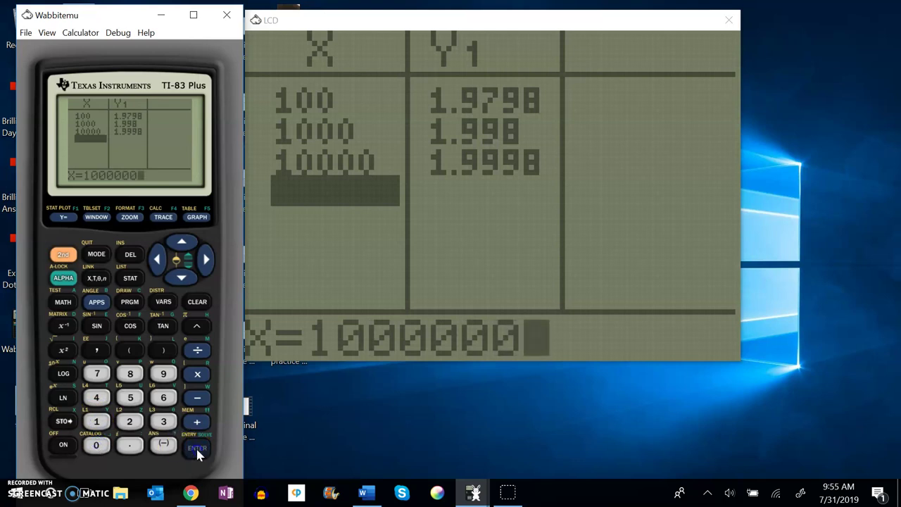
click(196, 448)
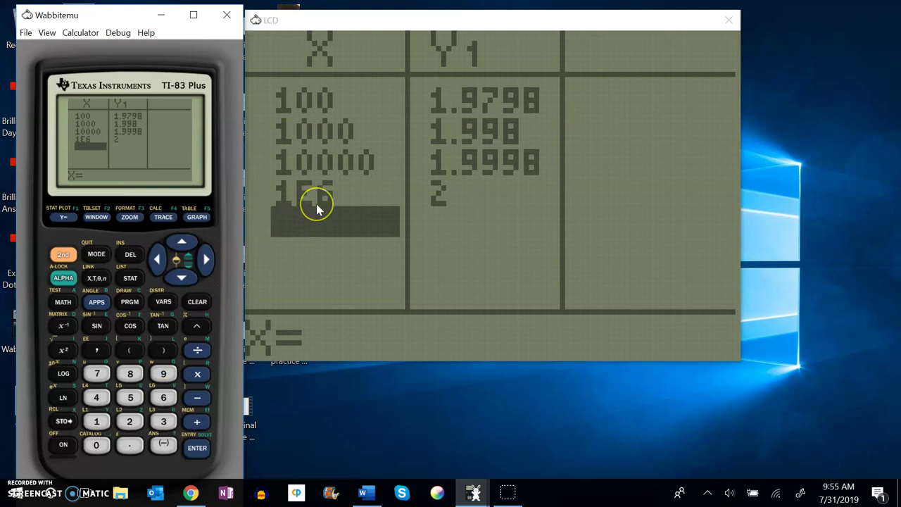
Step: Graph Y1, and set the viewing window's Xmin to -5 and Xmax to 5
click(197, 217)
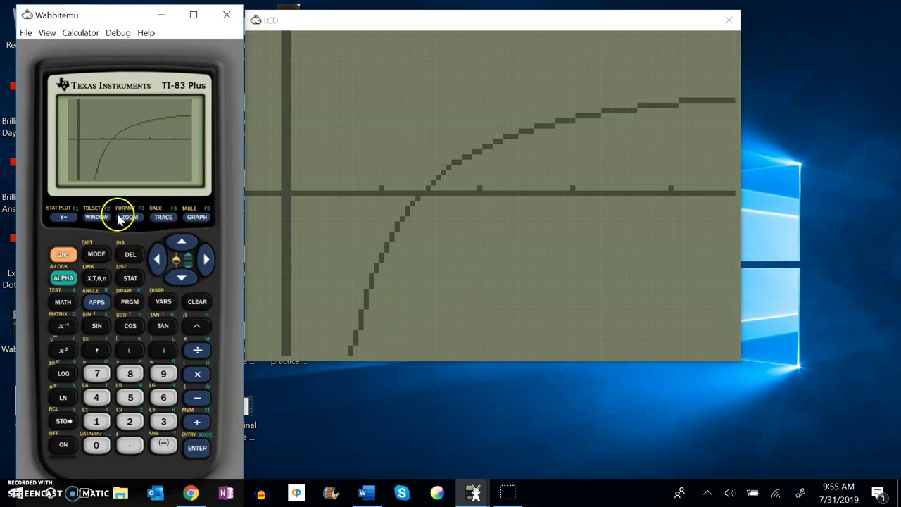
click(102, 219)
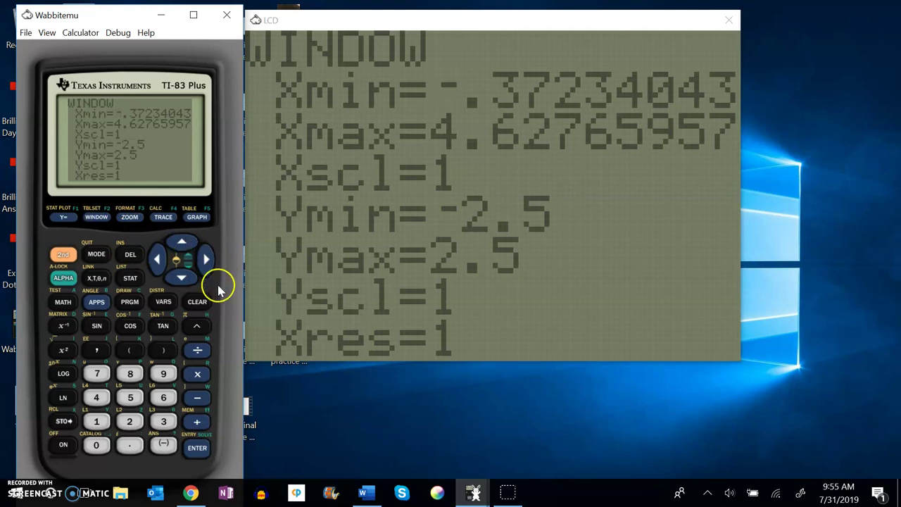
click(163, 444)
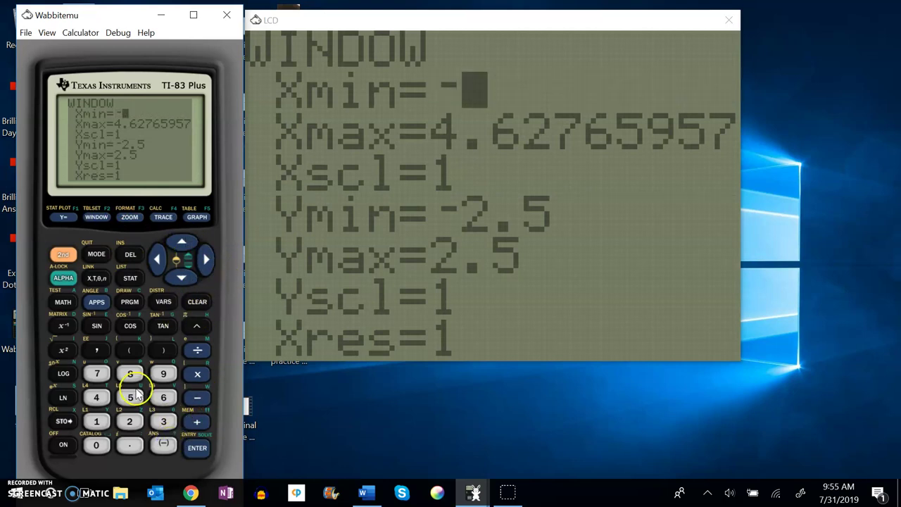
click(130, 397)
click(197, 448)
click(129, 398)
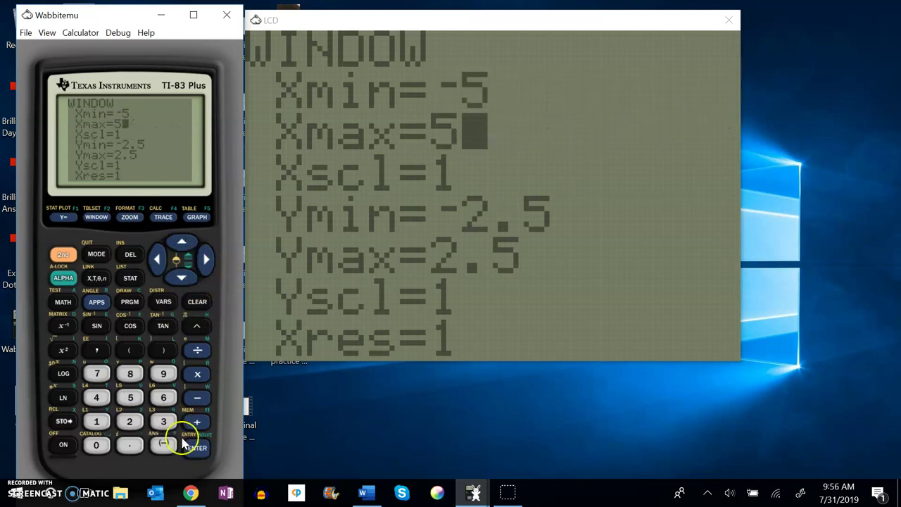
click(196, 447)
click(197, 449)
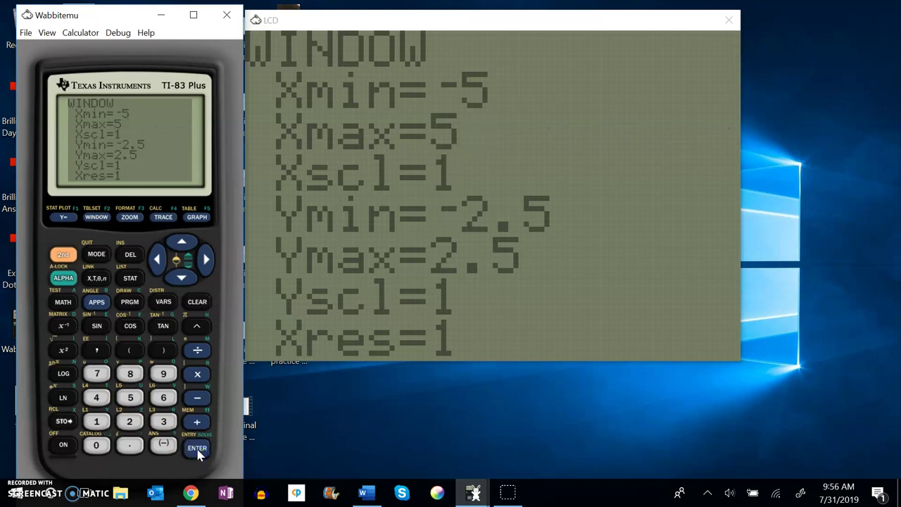
Step: Set the window's Ymin to -3 and Ymax to 3, and redraw the graph
click(163, 444)
click(163, 421)
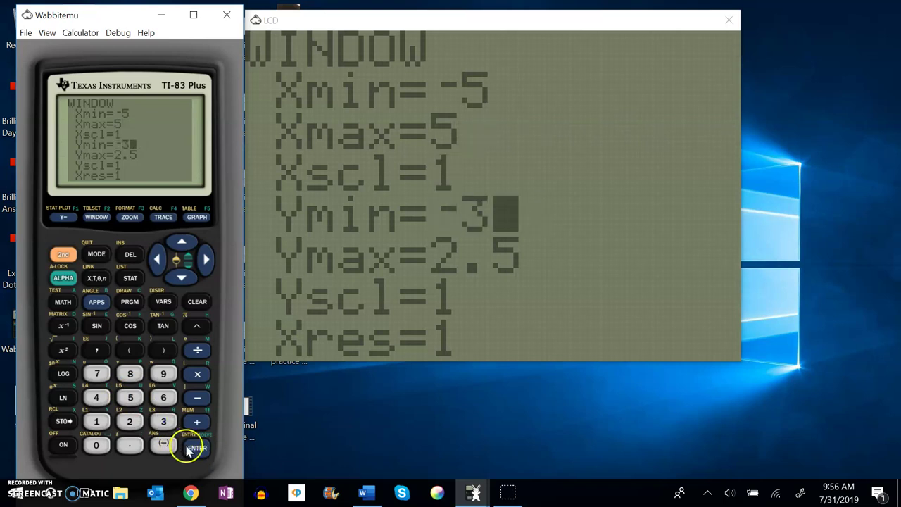
click(197, 448)
click(163, 421)
click(197, 448)
click(197, 217)
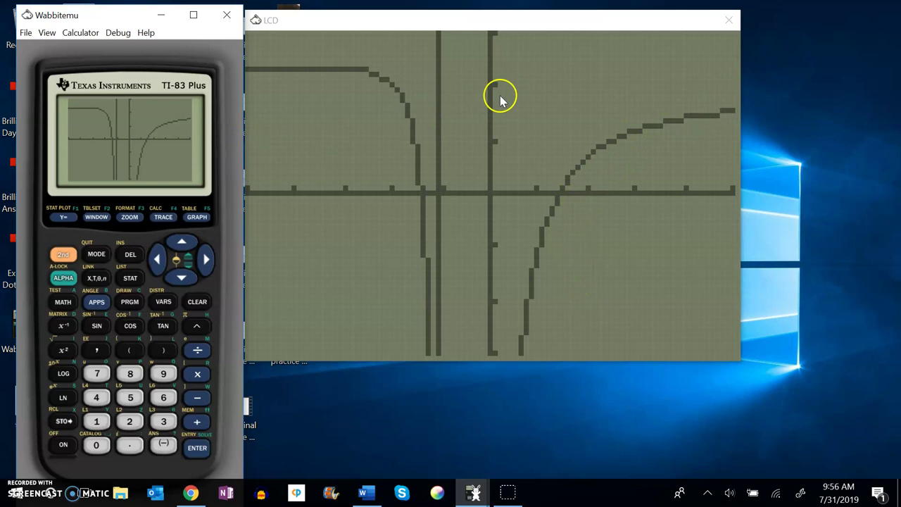
Step: Widen the viewing window to Xmax 15 and redraw the graph
click(96, 218)
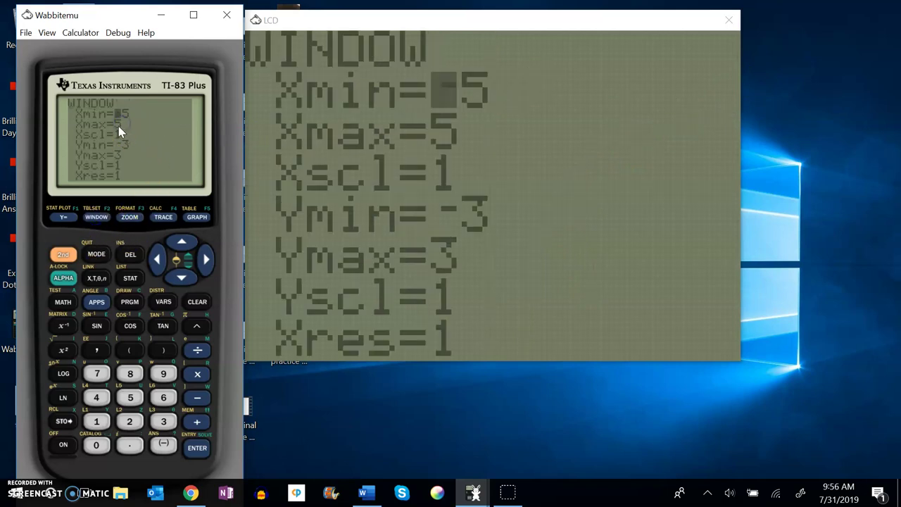
click(447, 138)
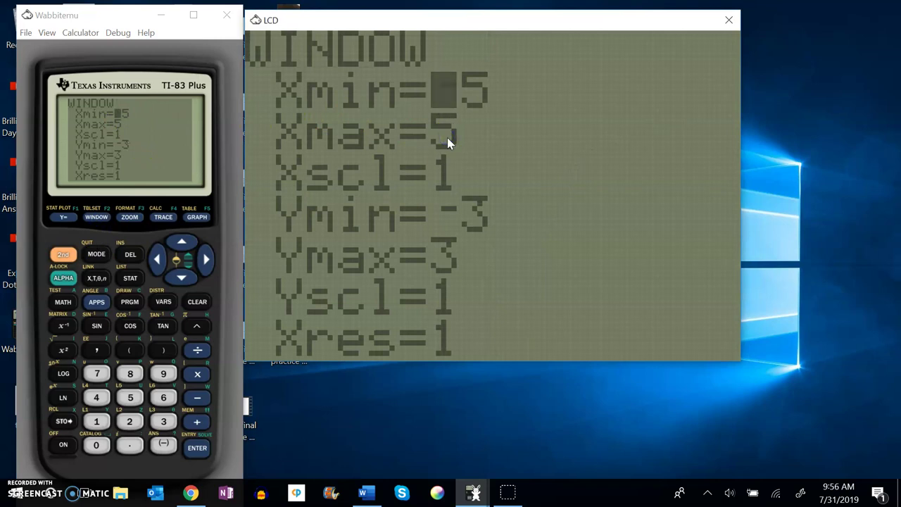
click(181, 279)
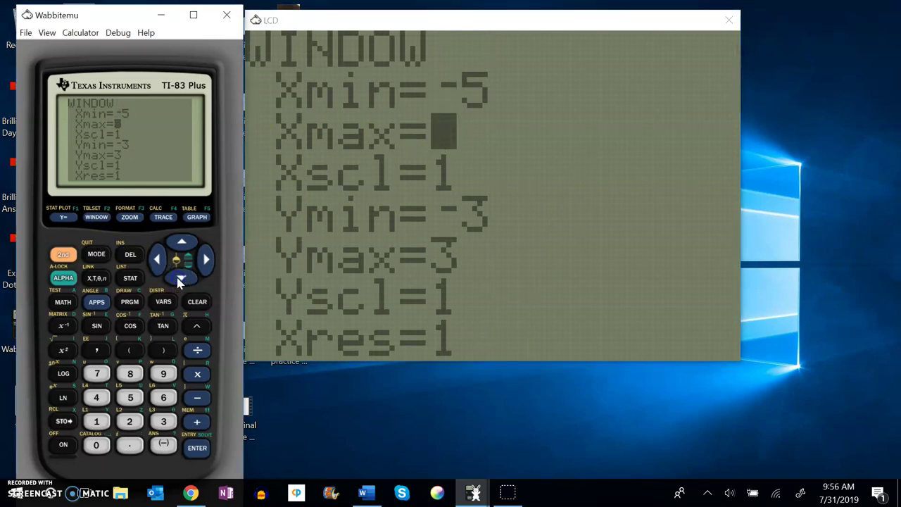
click(96, 421)
click(130, 397)
click(199, 447)
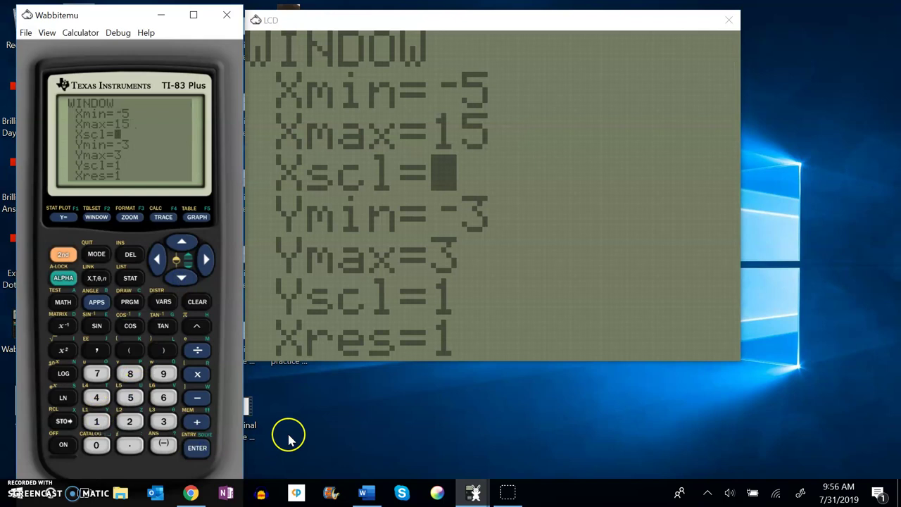
click(200, 217)
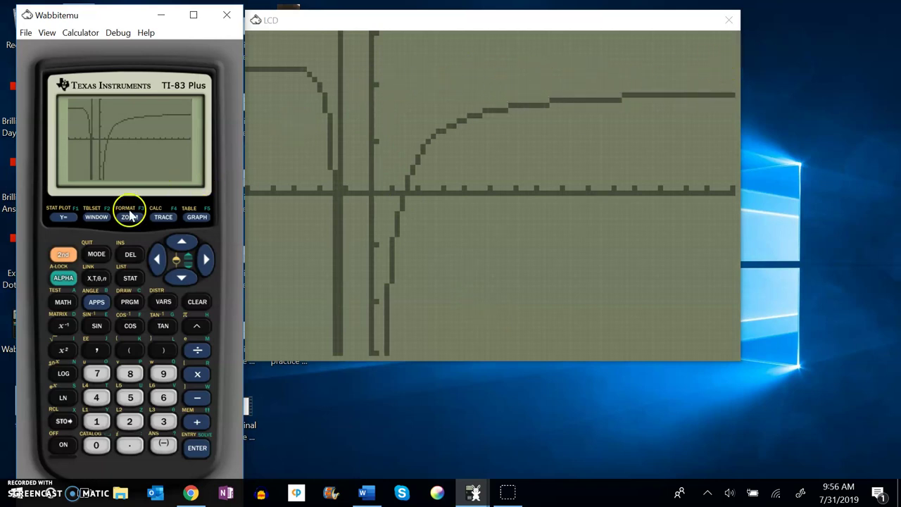
Step: Extend the viewing window to Xmax 150 and graph Y1 again
click(96, 216)
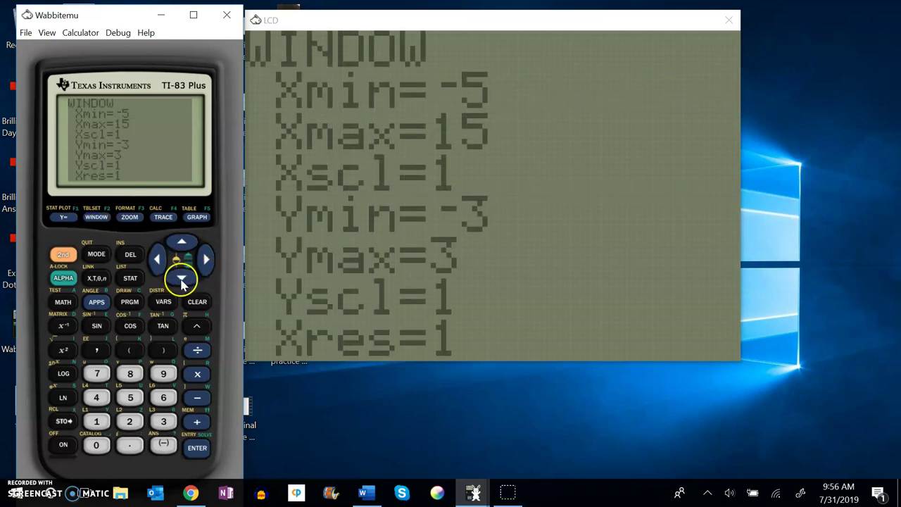
click(182, 281)
click(95, 423)
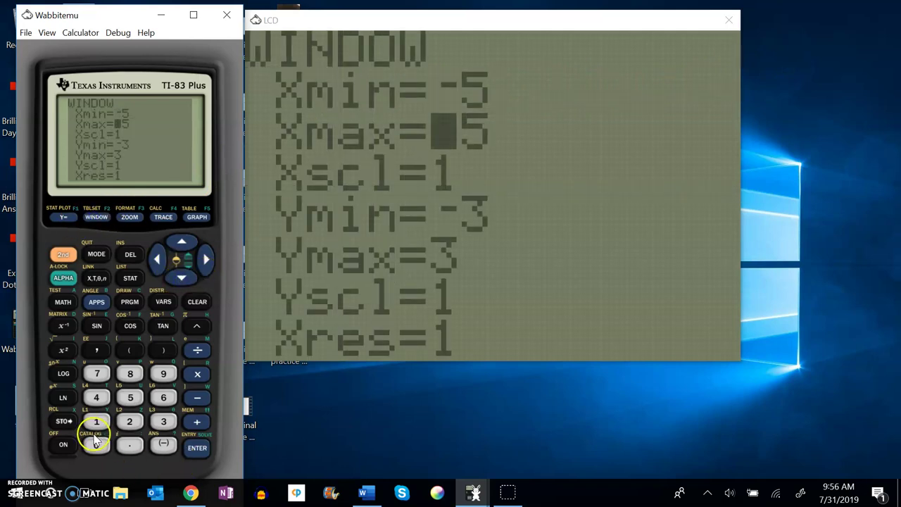
click(130, 398)
click(97, 444)
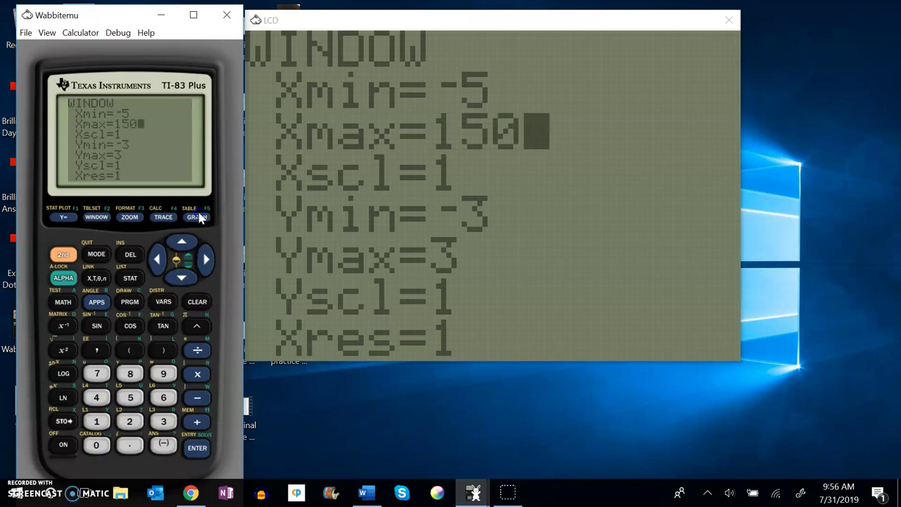
click(200, 217)
click(322, 205)
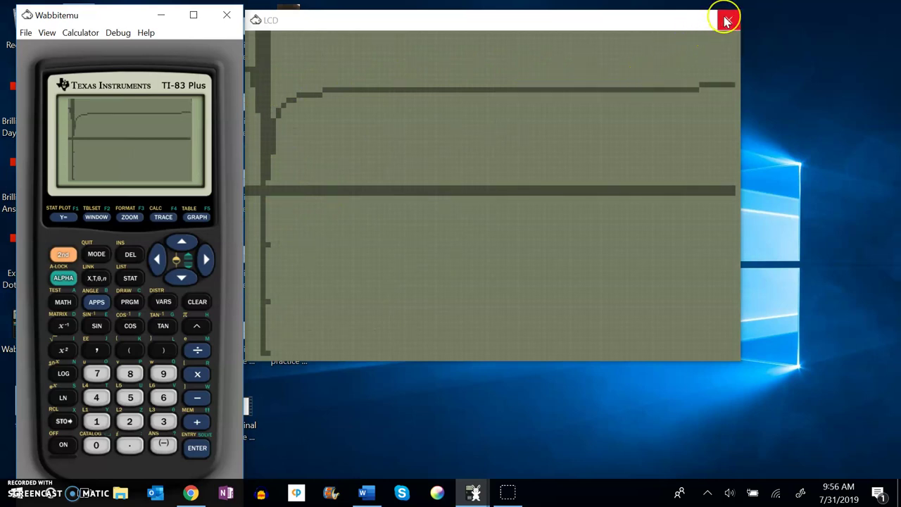
Step: Switch back to the Windows Ink sketch that holds the handwritten limit problem 21
mouse_move(727, 23)
mouse_down()
mouse_move(714, 22)
mouse_move(630, 121)
mouse_move(841, 471)
mouse_move(810, 497)
mouse_up()
click(807, 496)
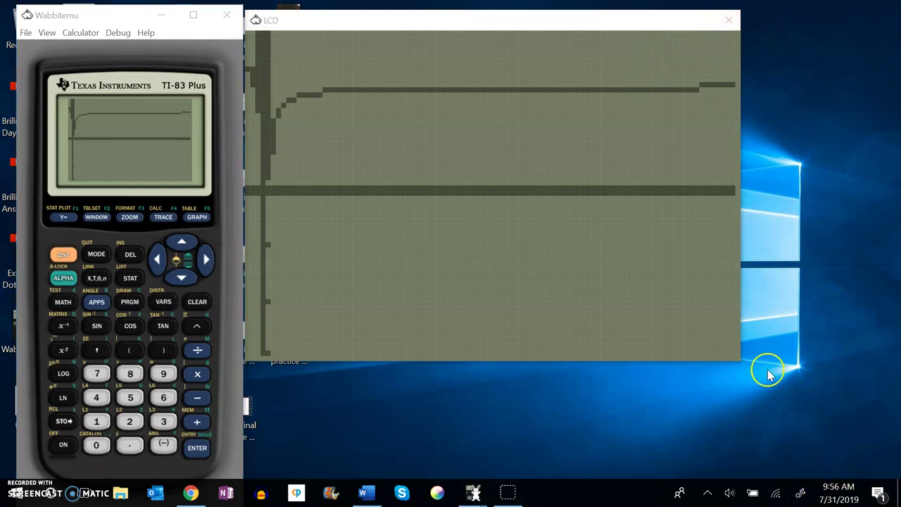
click(708, 201)
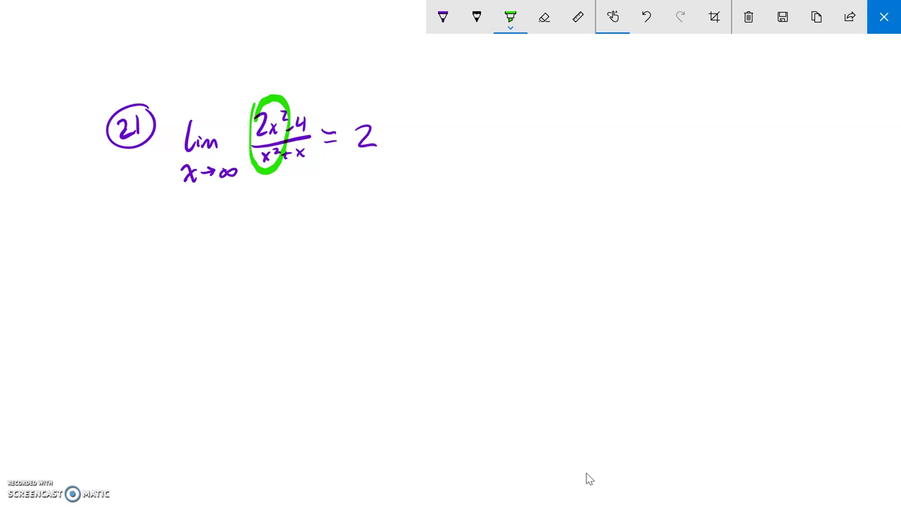
Step: Choose the purple pen and draw a long horizontal line in the blank area beside the worked limit
click(443, 17)
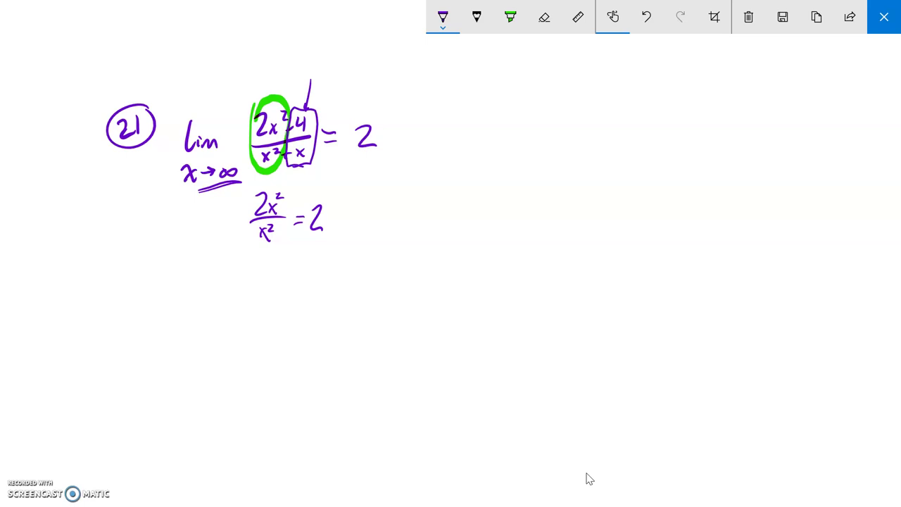
drag(437, 103, 562, 104)
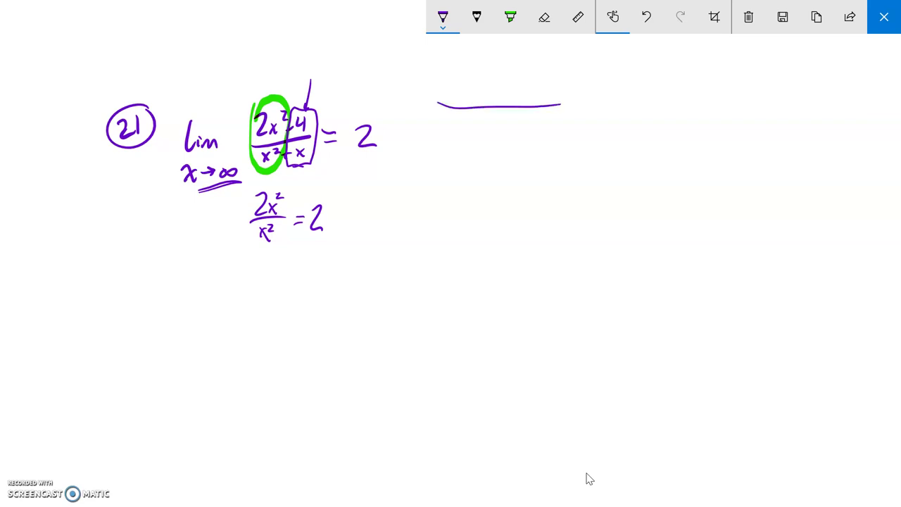